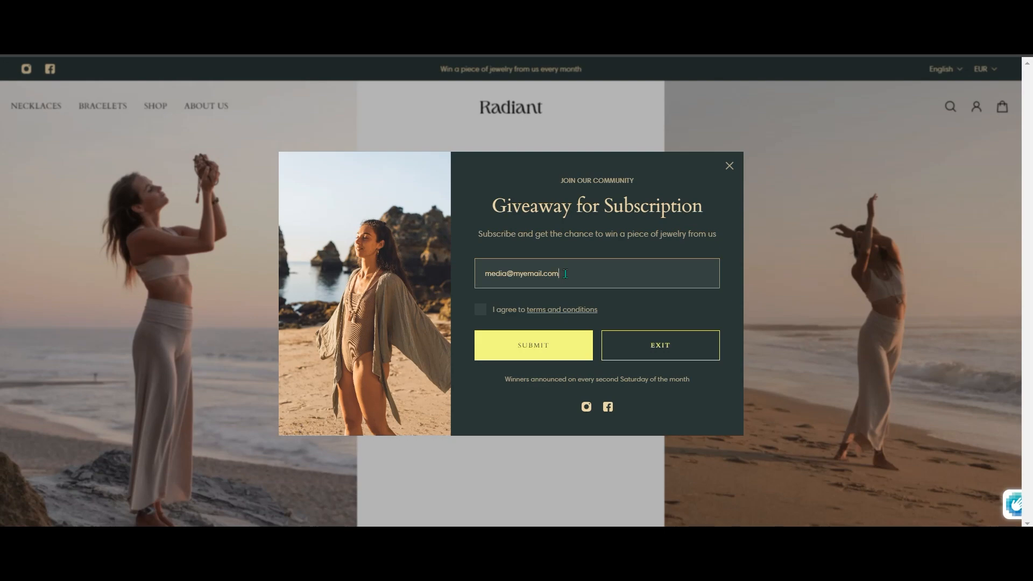
Agree to the terms and submit the giveaway signup form, copying the discount coupon code it provides
key(Return)
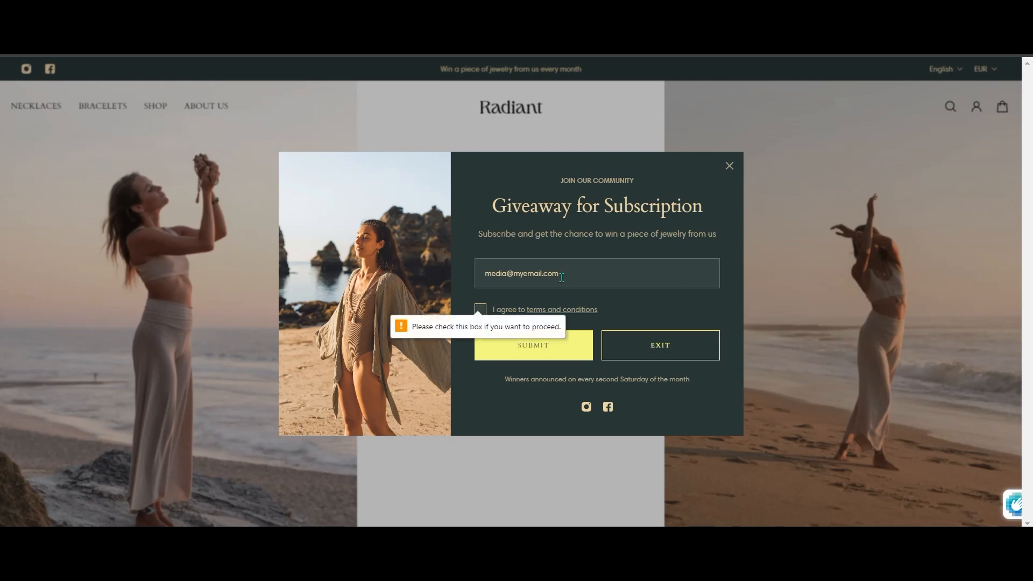
click(480, 309)
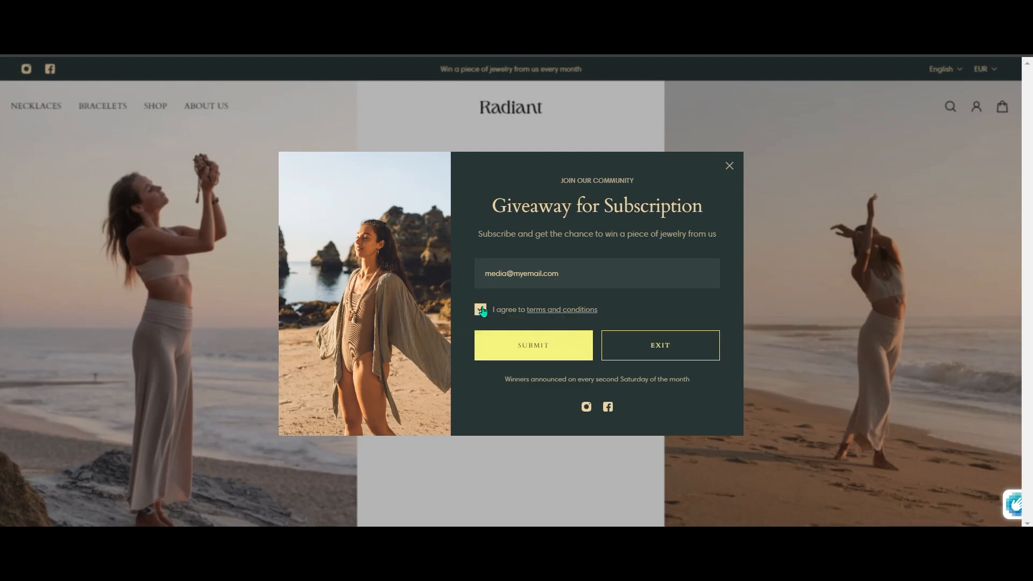
click(514, 352)
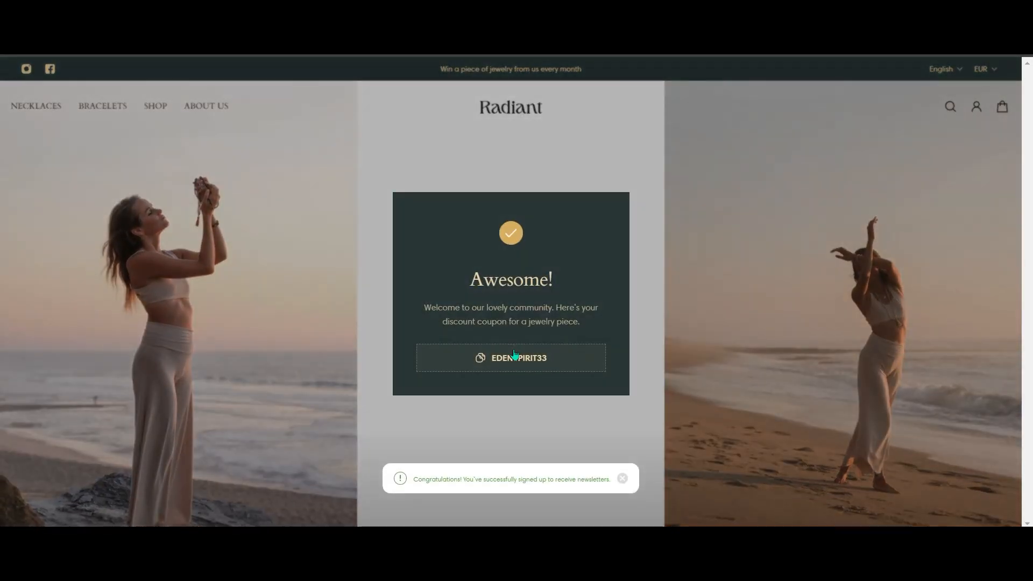
click(507, 361)
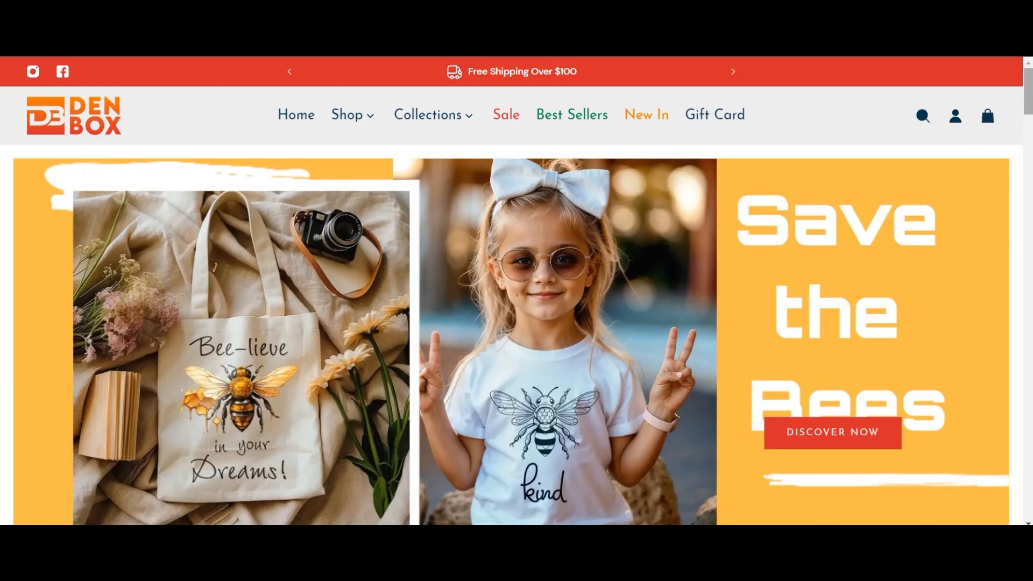
scroll(511, 319, down, 15)
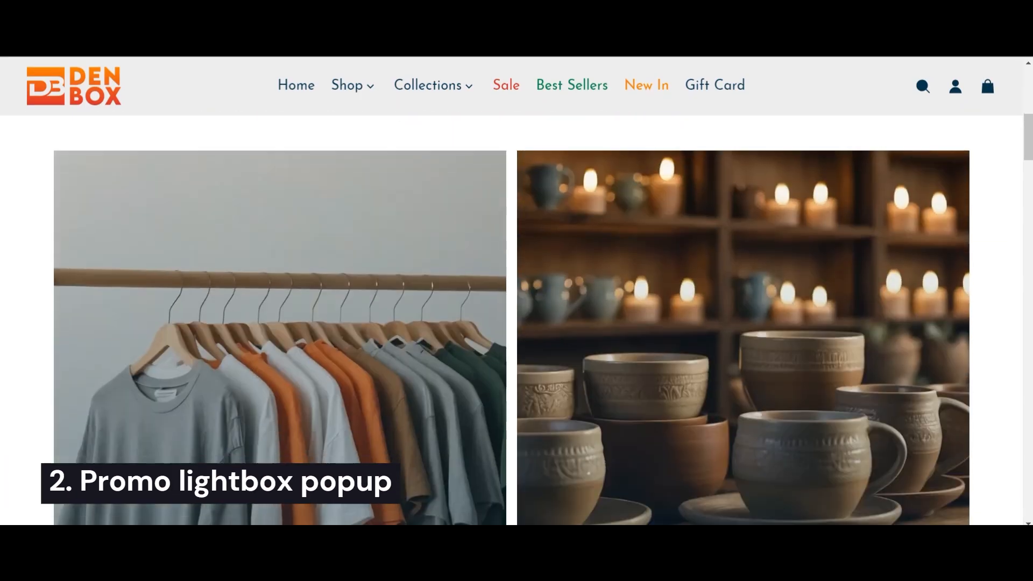
scroll(511, 319, down, 10)
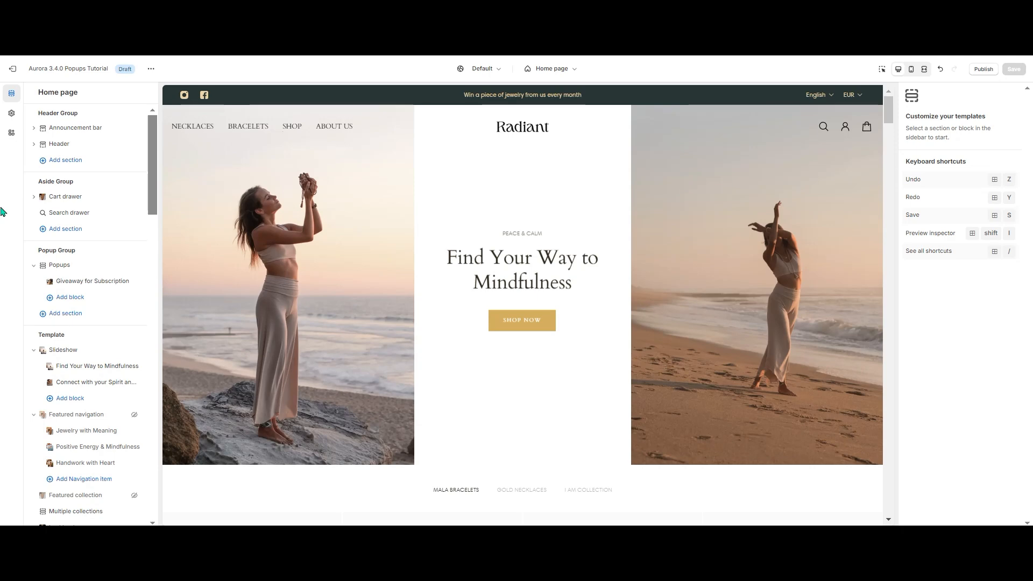
Try adding Promo lightbox, Signup flyout and Countdown promo lightbox blocks to the Popups section
click(64, 283)
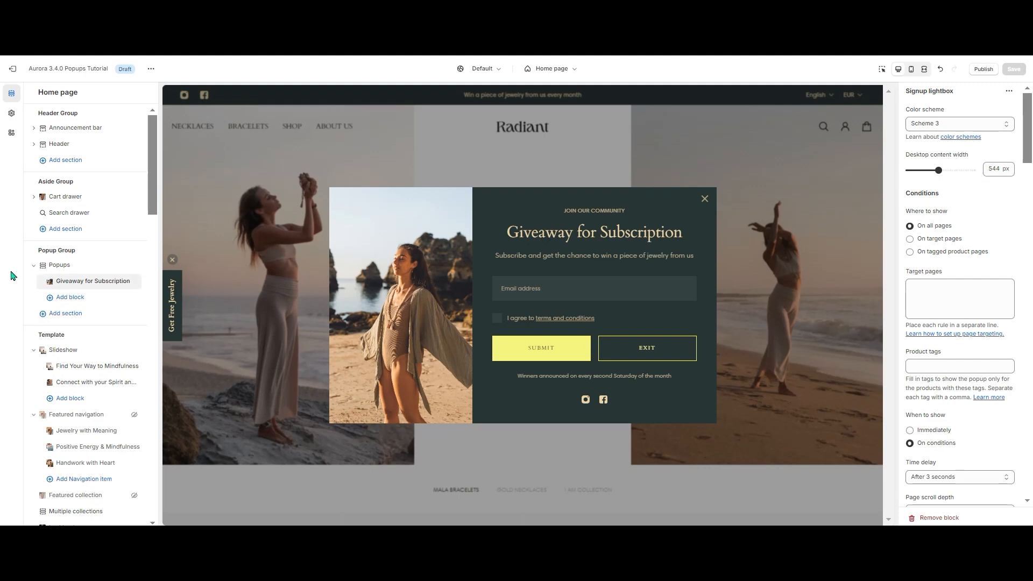
click(64, 299)
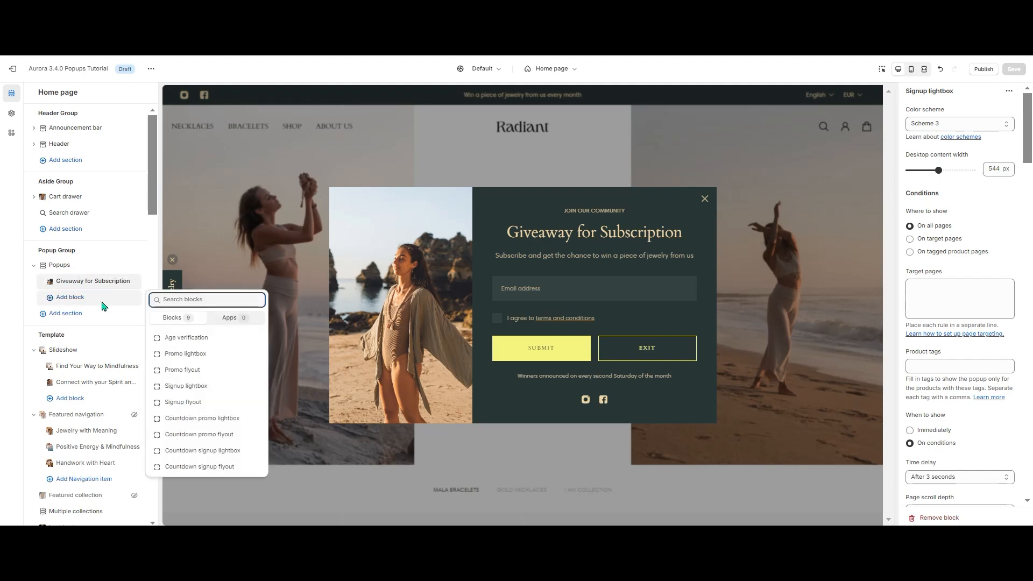
click(185, 356)
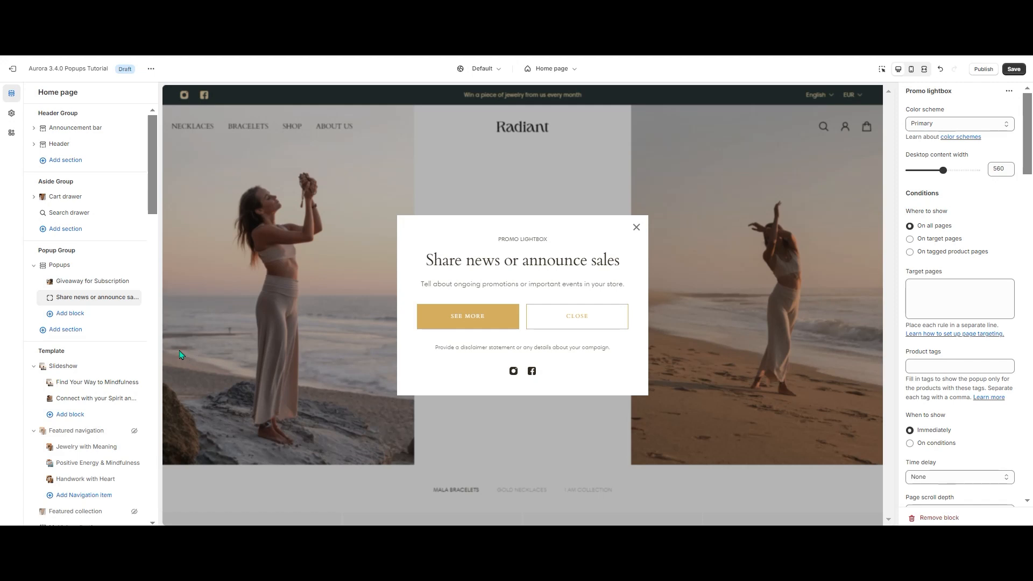
click(70, 313)
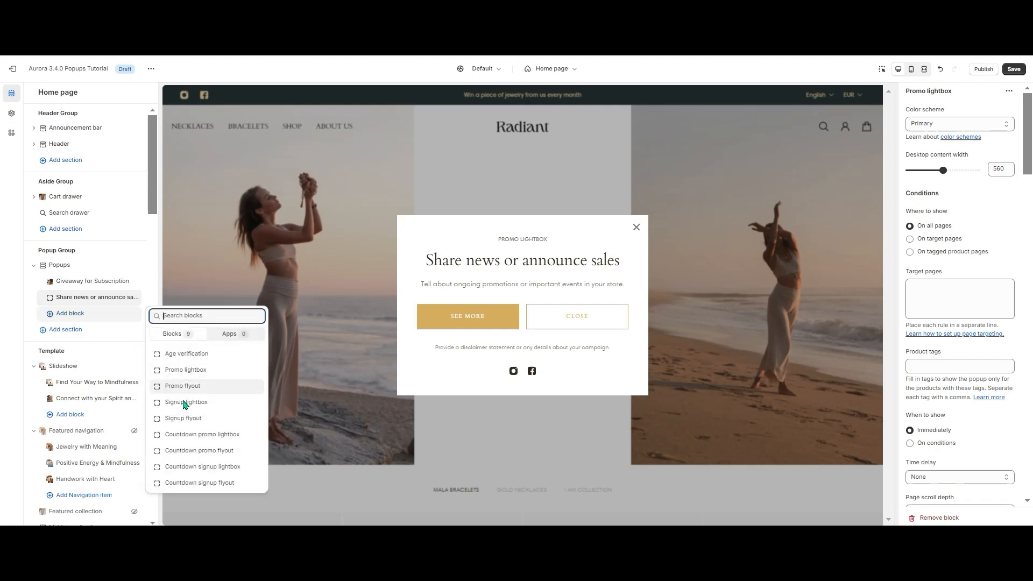
click(196, 419)
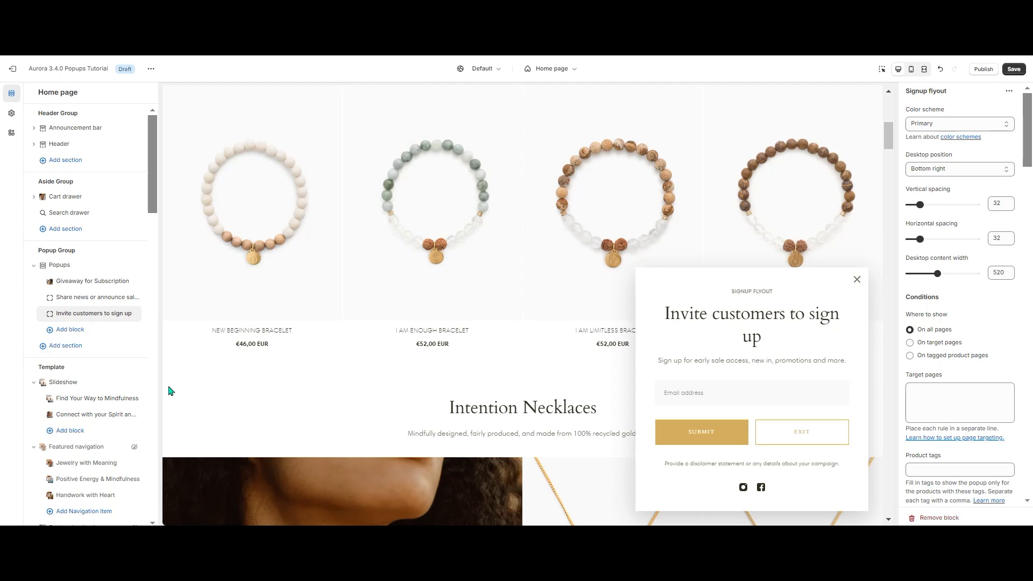
click(81, 331)
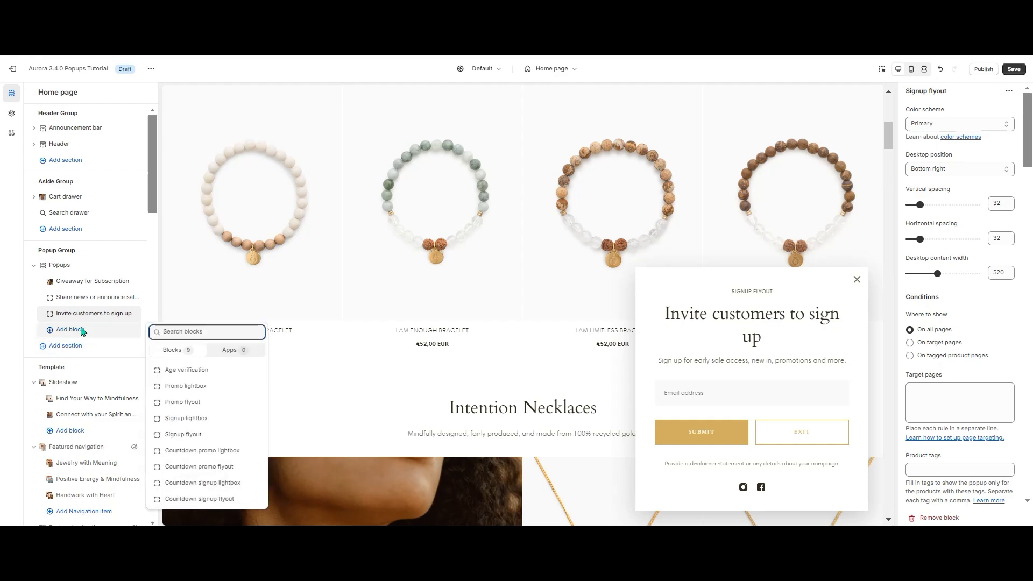
click(196, 452)
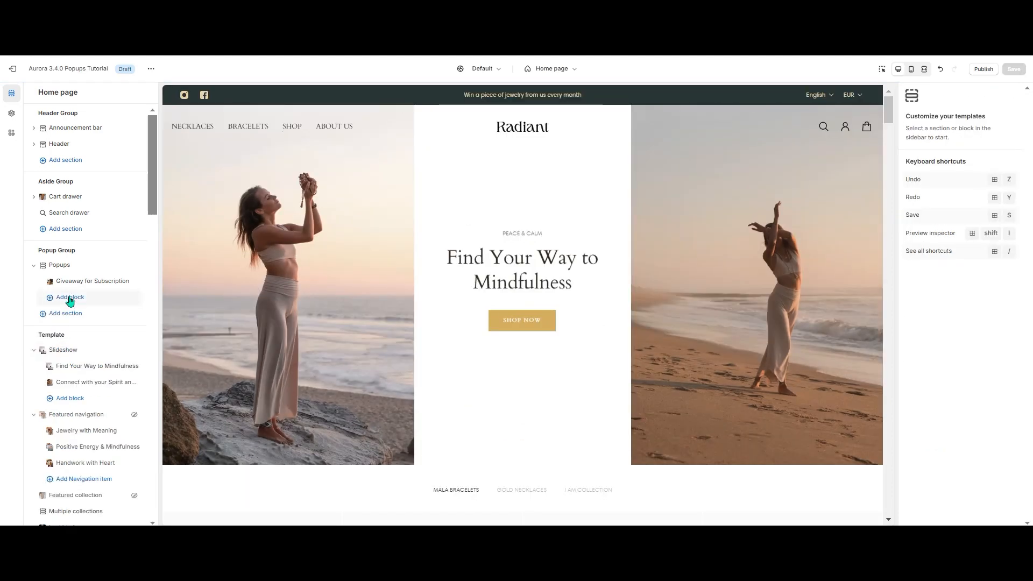
Add a Signup lightbox block to the Popups section and set its color scheme to Scheme 3
click(70, 297)
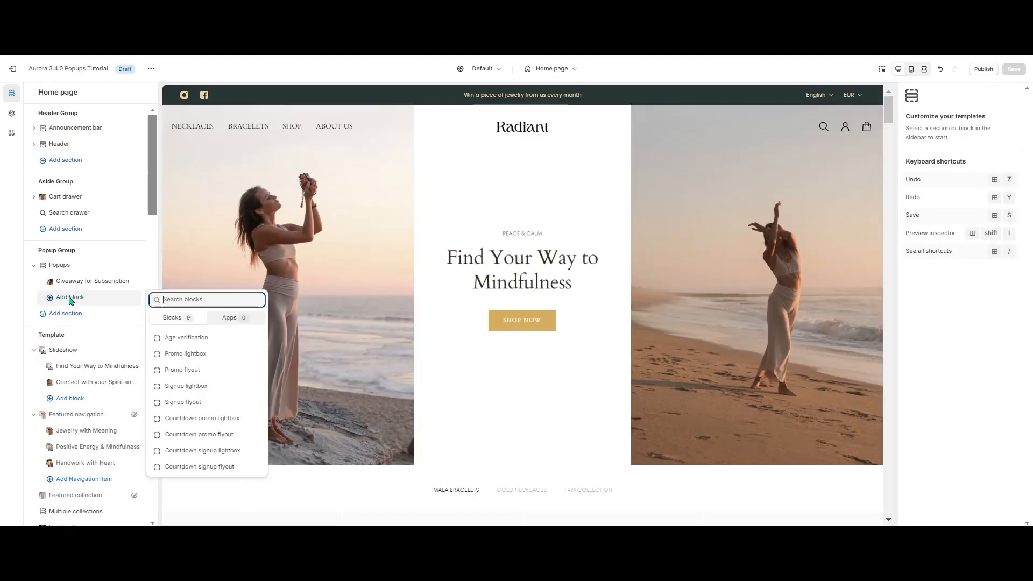
click(186, 387)
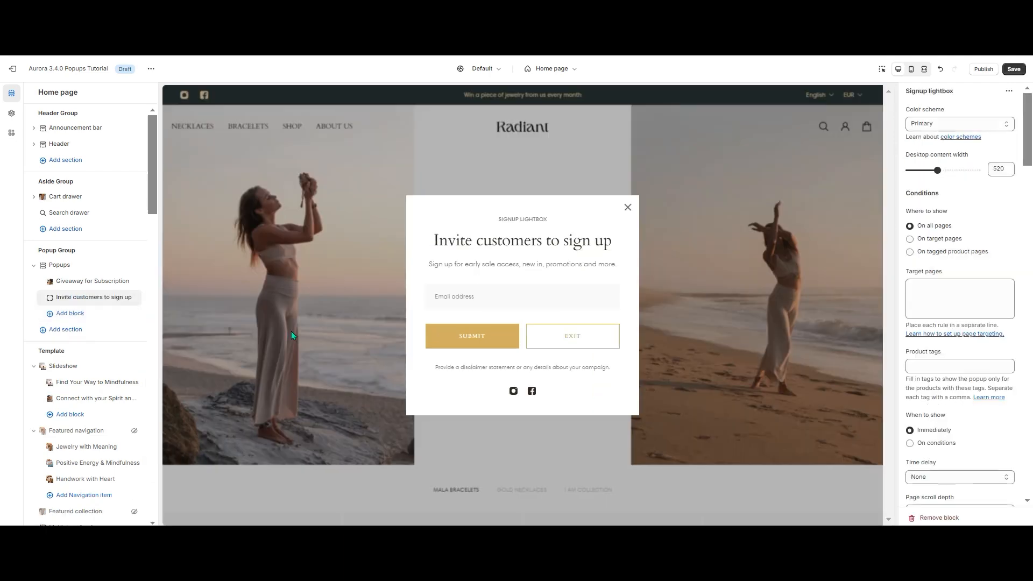
click(957, 124)
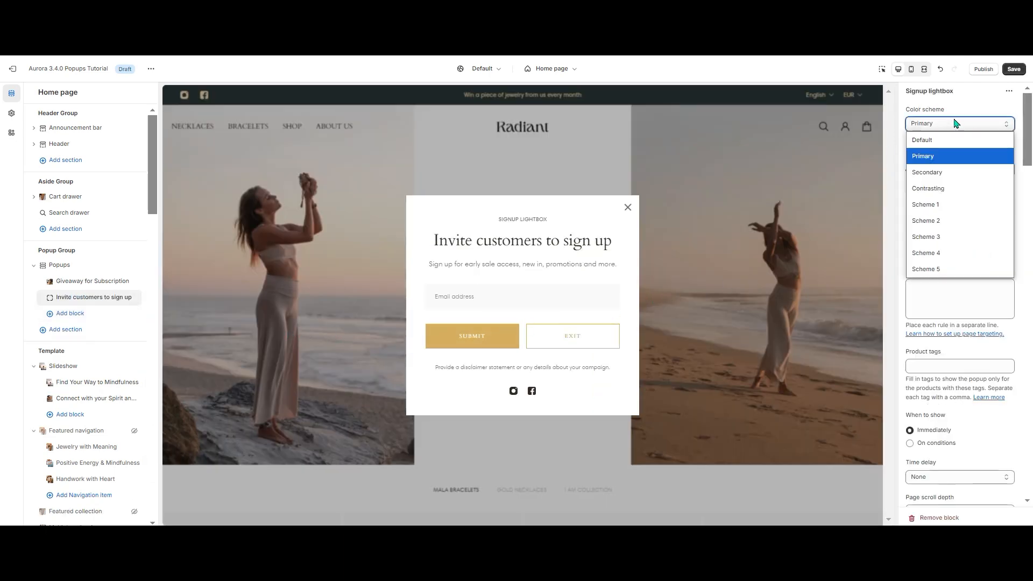
click(947, 233)
Set the signup lightbox's desktop content width to 544 px
double_click(998, 168)
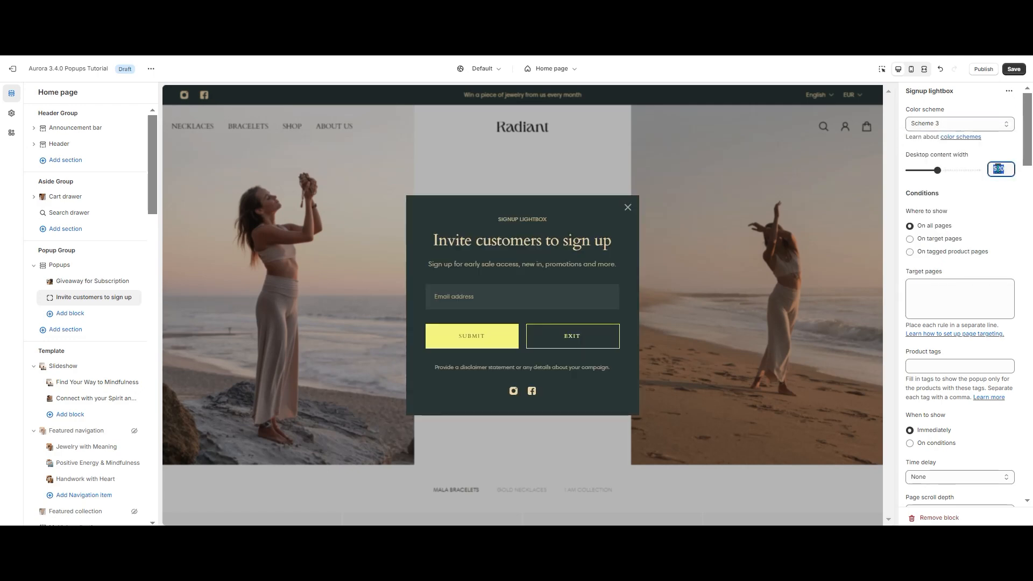
text(544)
click(963, 217)
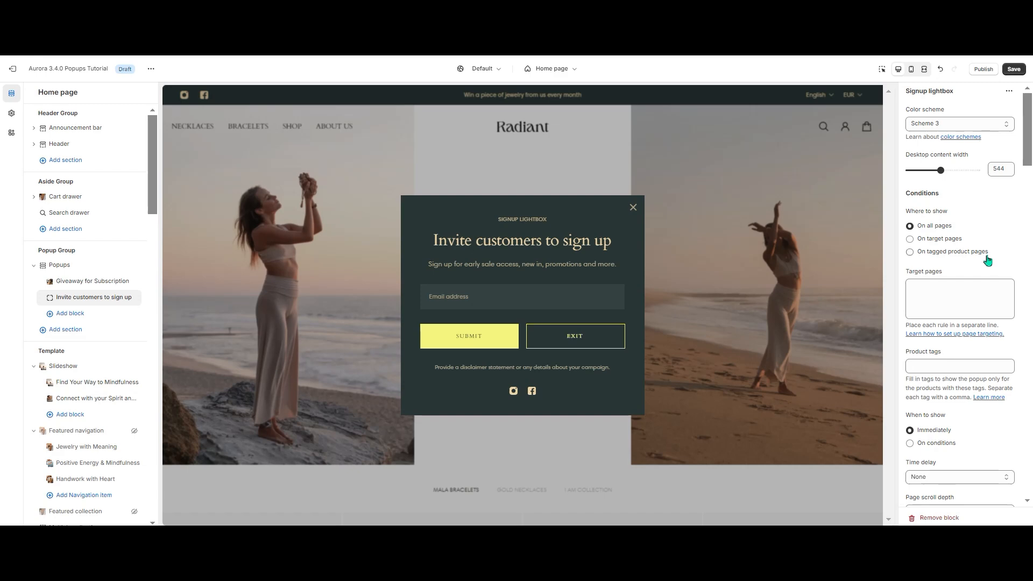
click(933, 333)
click(928, 243)
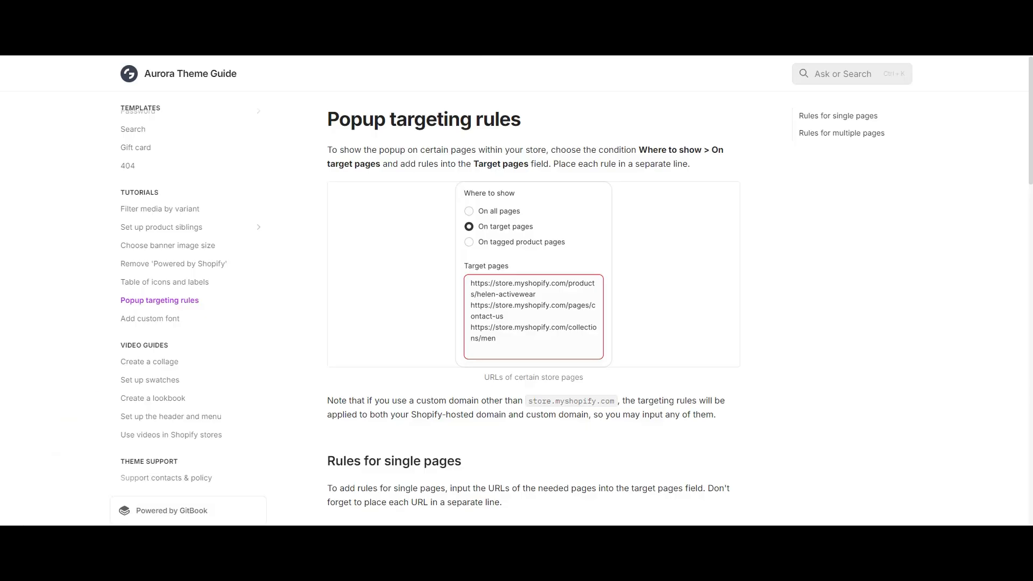
scroll(409, 261, down, 15)
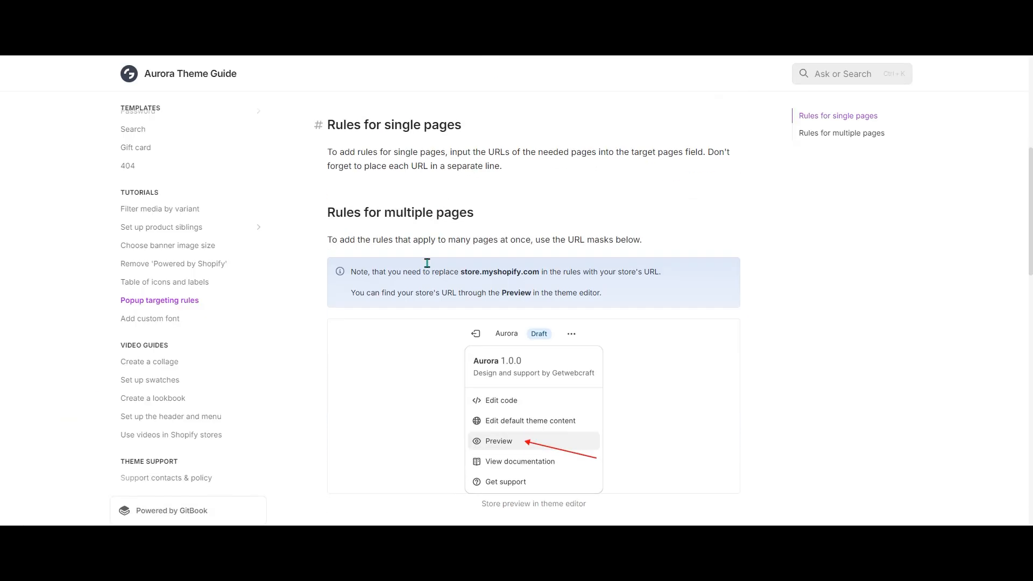
drag(348, 221, 328, 207)
key(ctrl+c)
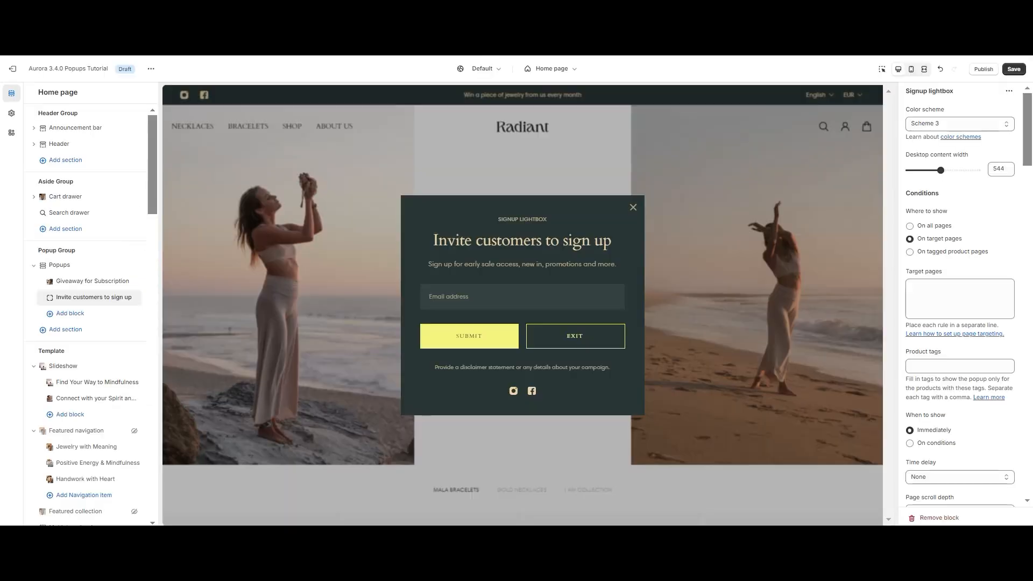
click(967, 283)
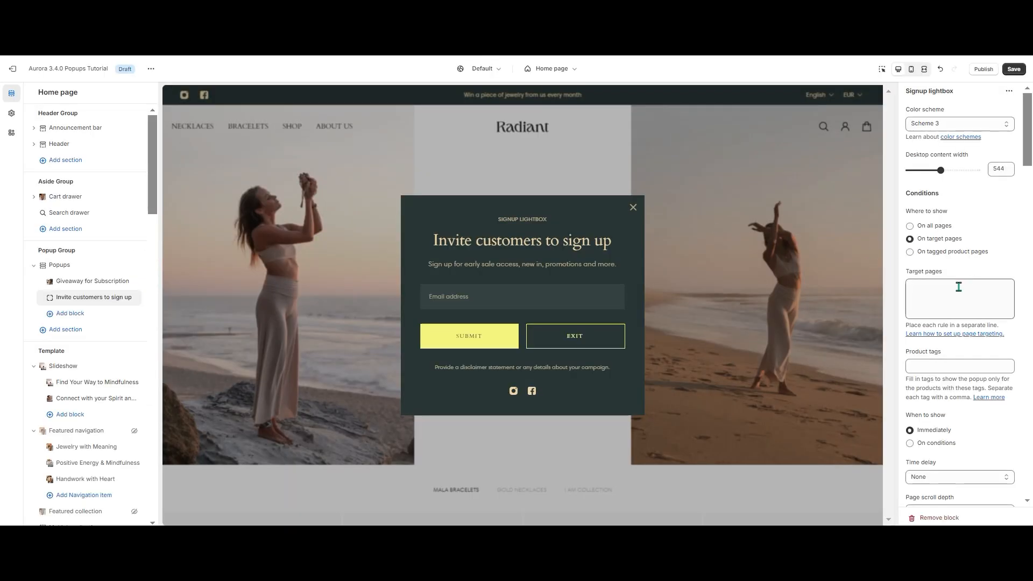
key(ctrl+v)
Make the popup show on conditions, with a time delay of 3 seconds and a page scroll depth of 25%
scroll(988, 254, down, 4)
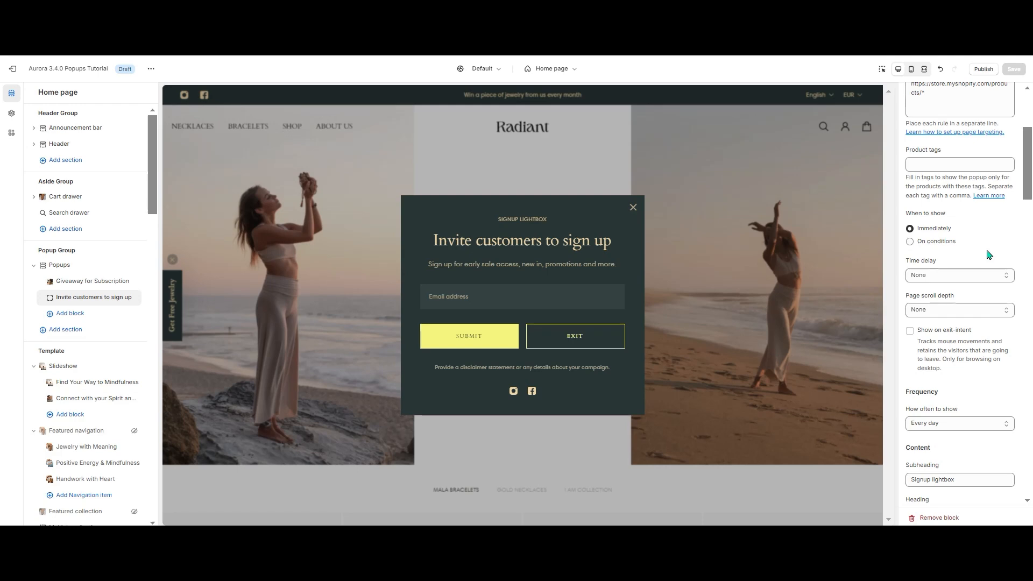
click(946, 242)
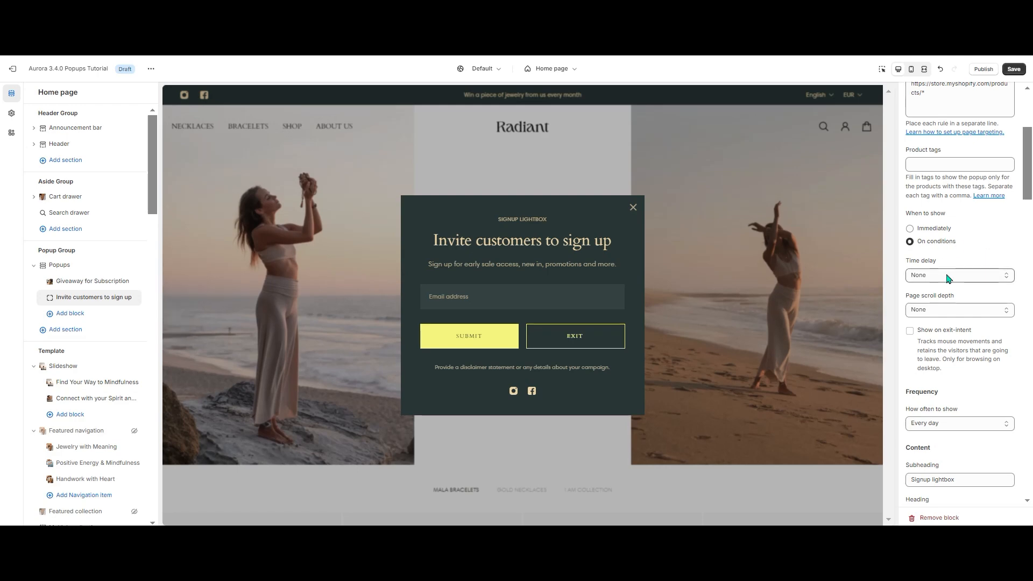
click(947, 277)
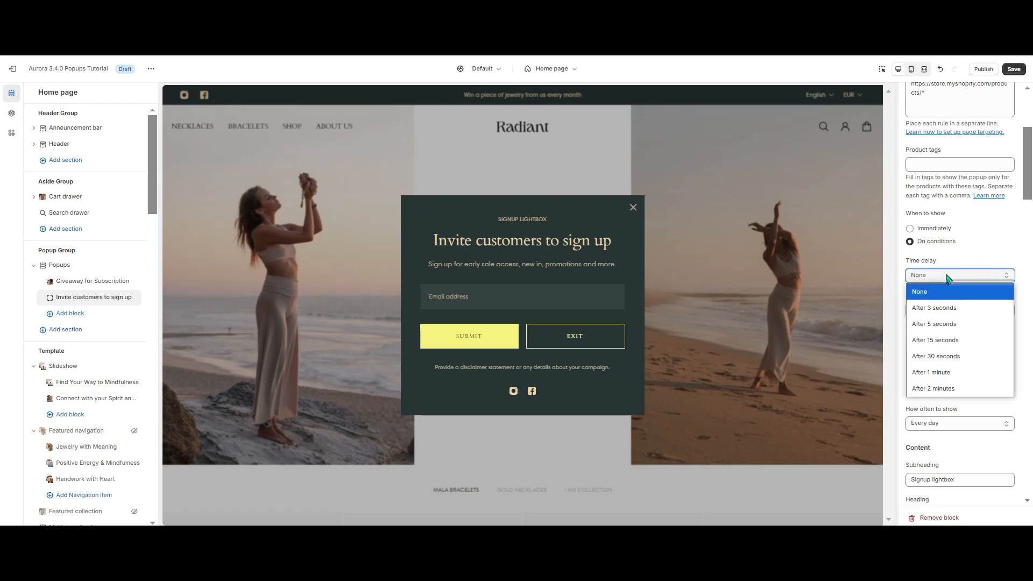
click(952, 310)
click(949, 311)
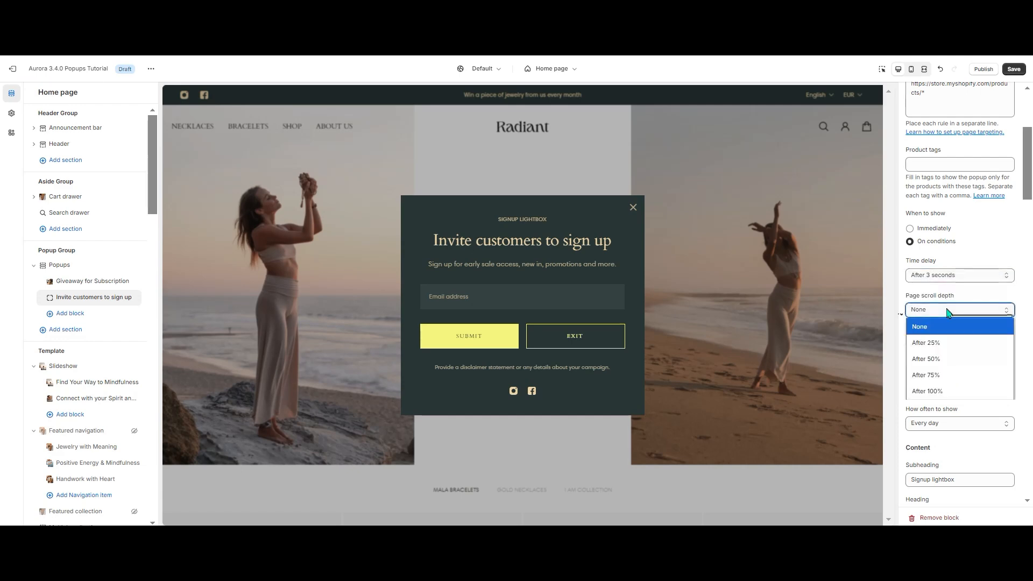
click(949, 343)
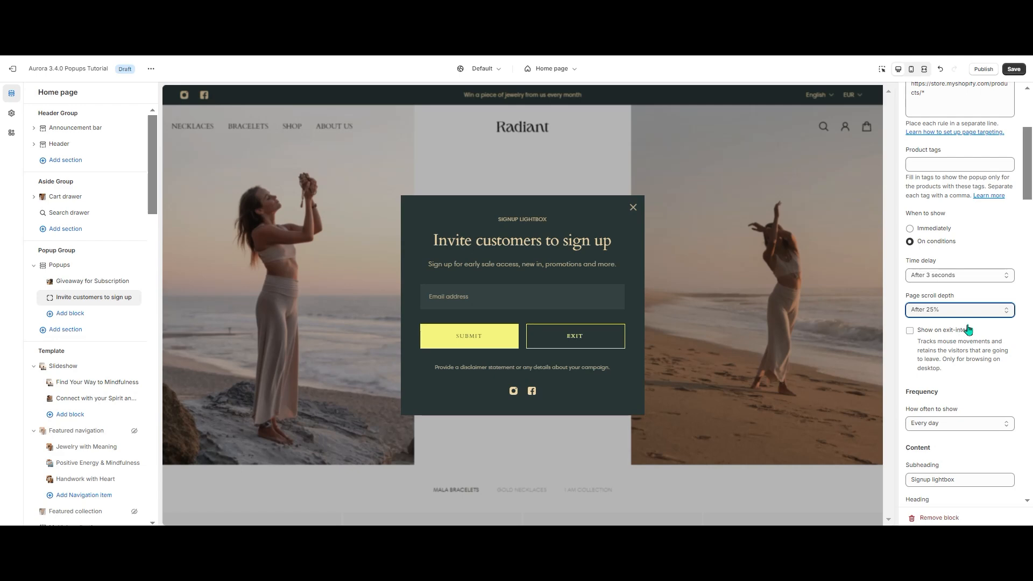
Set how often the signup lightbox shows to every hour
scroll(968, 329, down, 3)
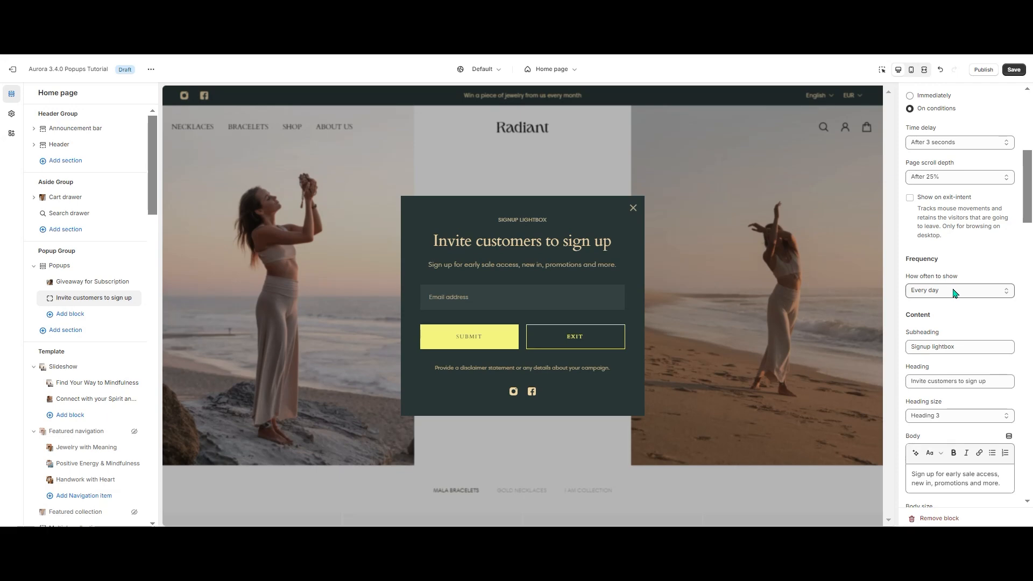
click(953, 293)
click(948, 323)
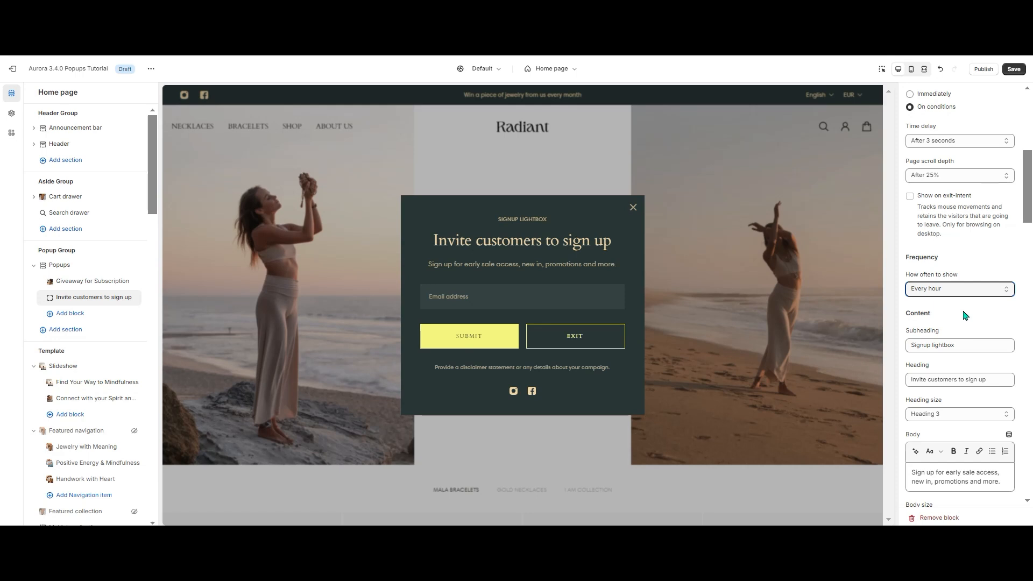
Enable the consent checkbox in the signup lightbox's content
scroll(960, 323, down, 4)
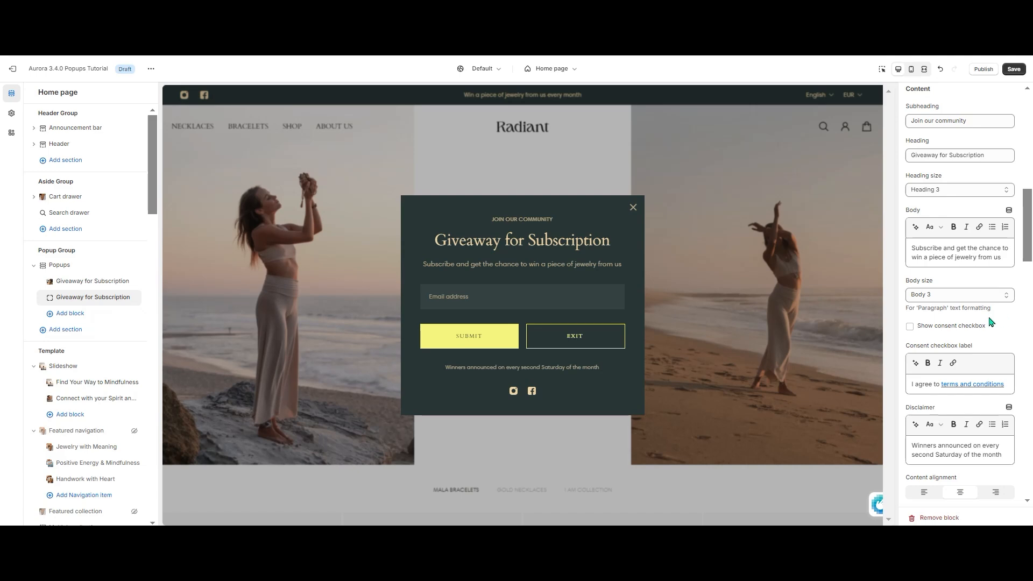
click(938, 326)
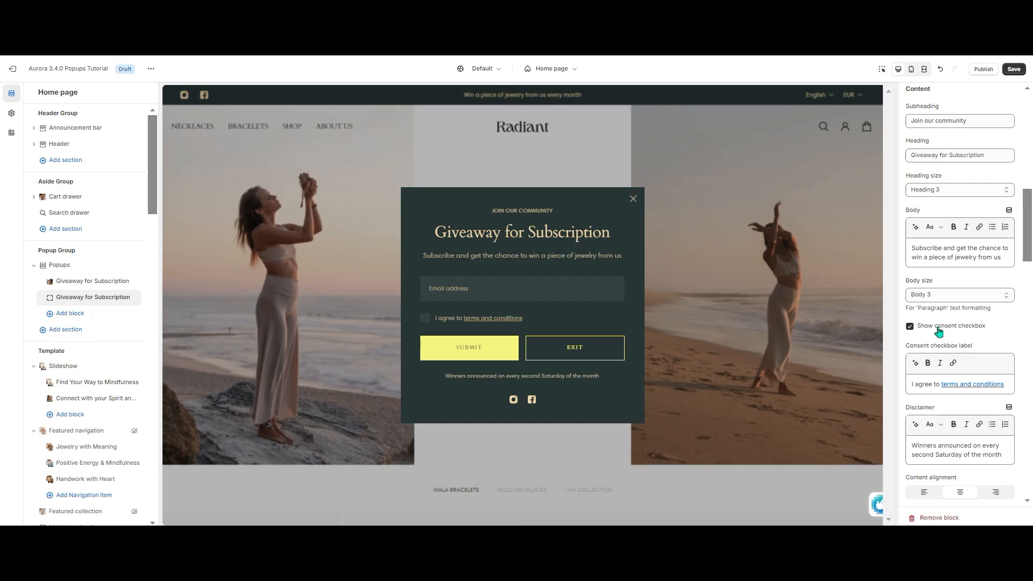
Select the Summer_Header_5 beach photo as the signup lightbox's image
scroll(1008, 320, down, 4)
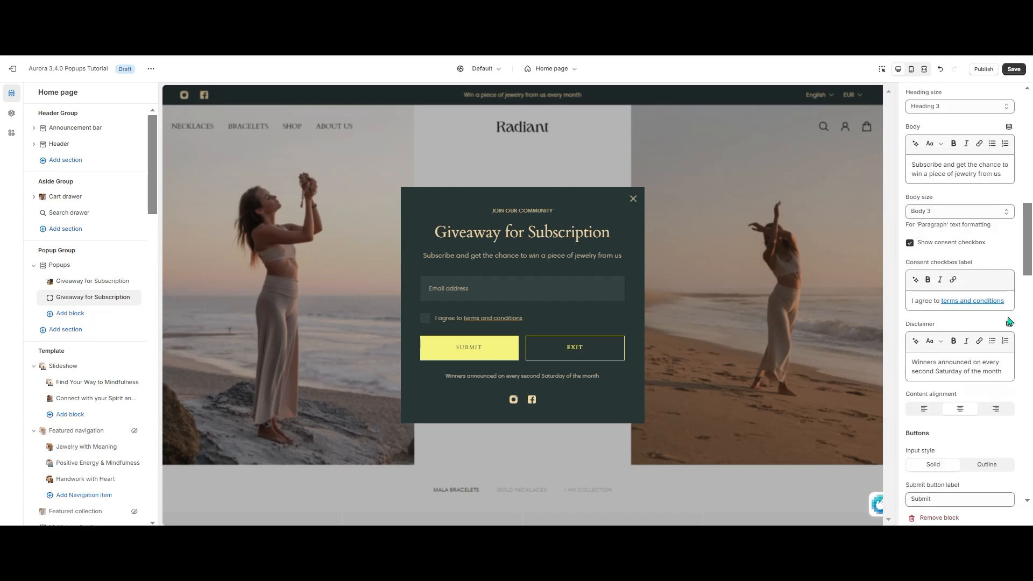
scroll(1007, 320, down, 1)
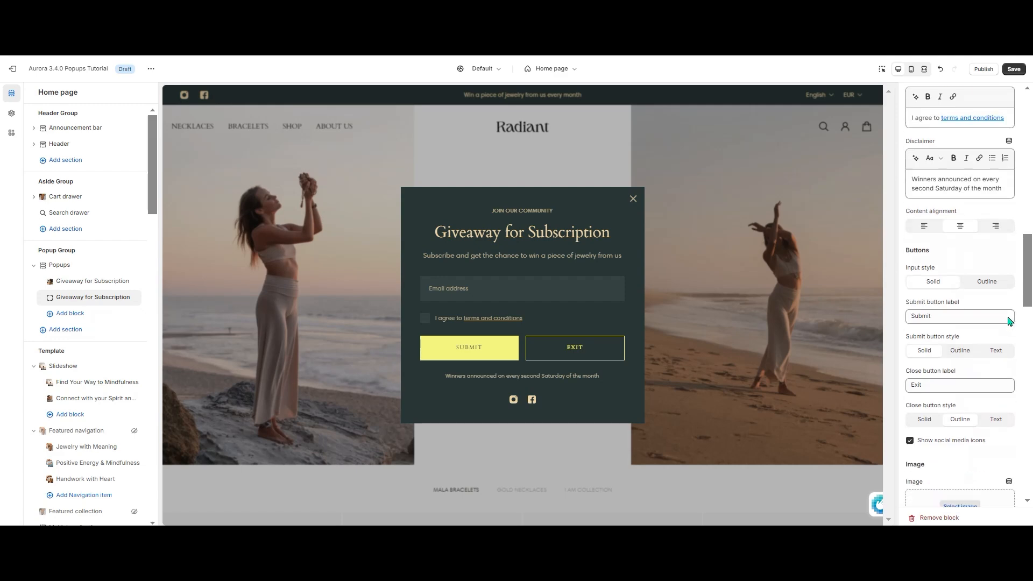
scroll(1007, 320, down, 4)
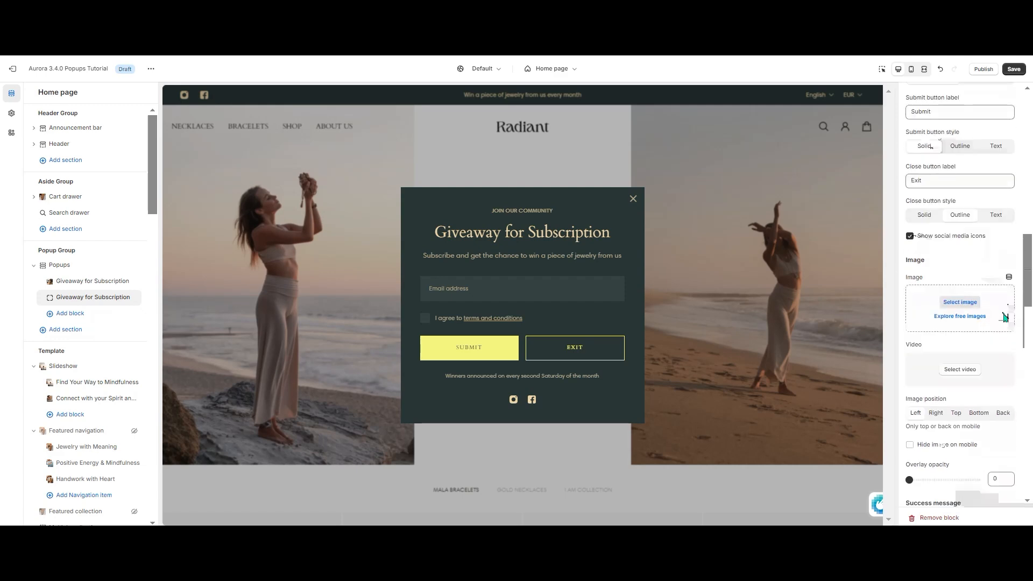
scroll(1005, 317, down, 1)
click(960, 237)
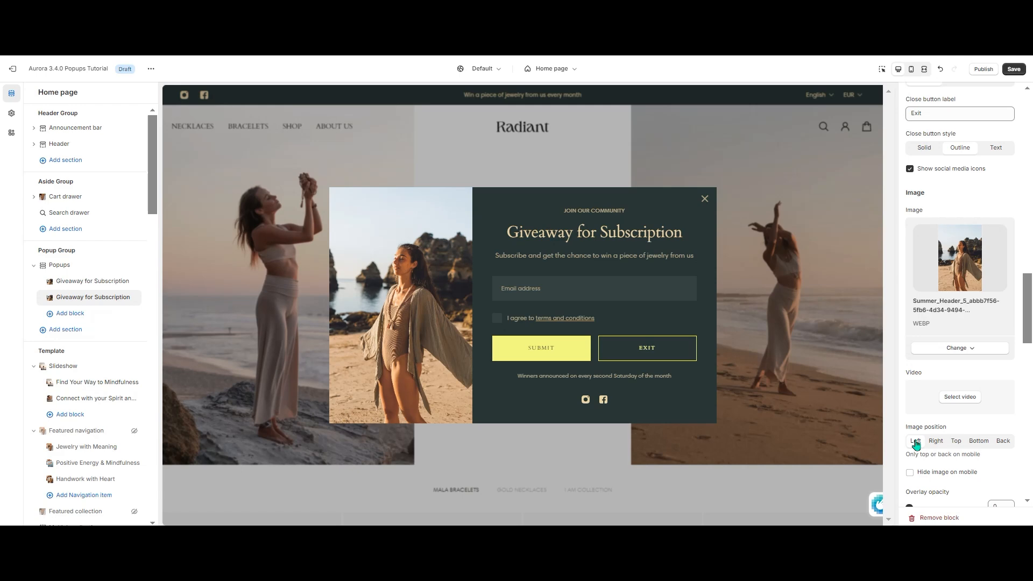
Hide the signup lightbox's image on mobile and turn off its success message
scroll(916, 444, down, 3)
click(929, 343)
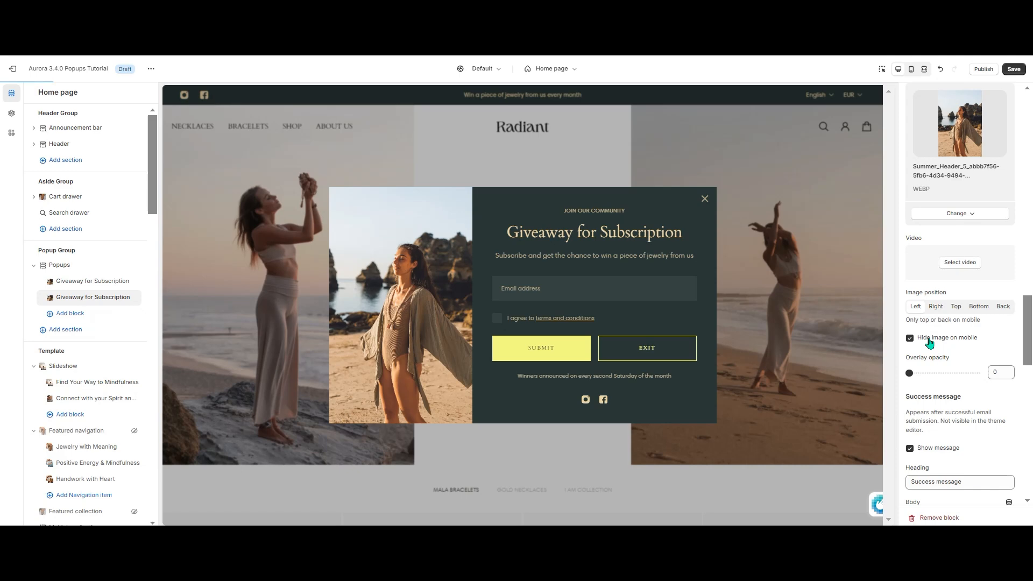
scroll(963, 269, down, 4)
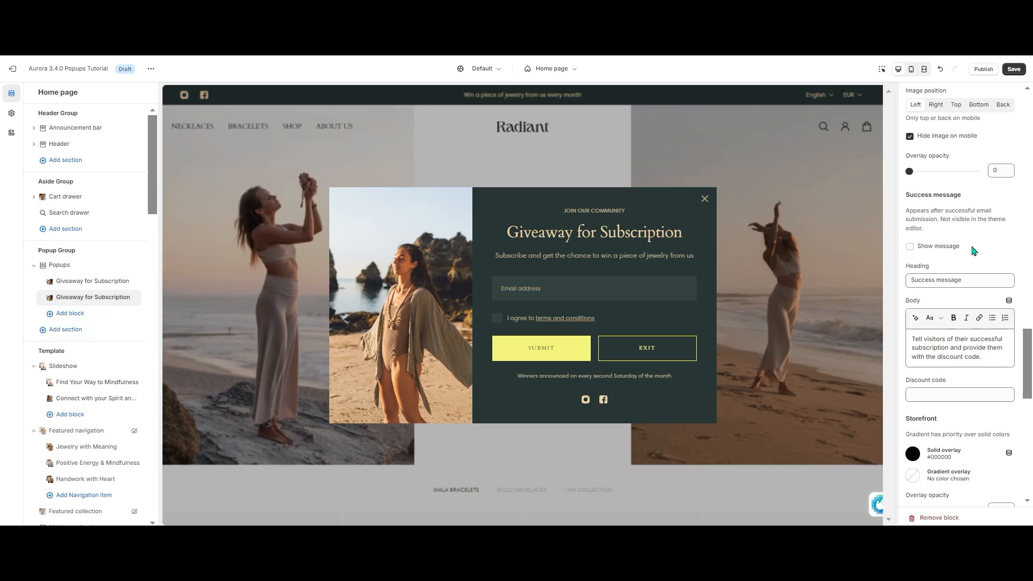
Set the lightbox's storefront overlay opacity to 40 and content blurring to 5
scroll(974, 250, down, 5)
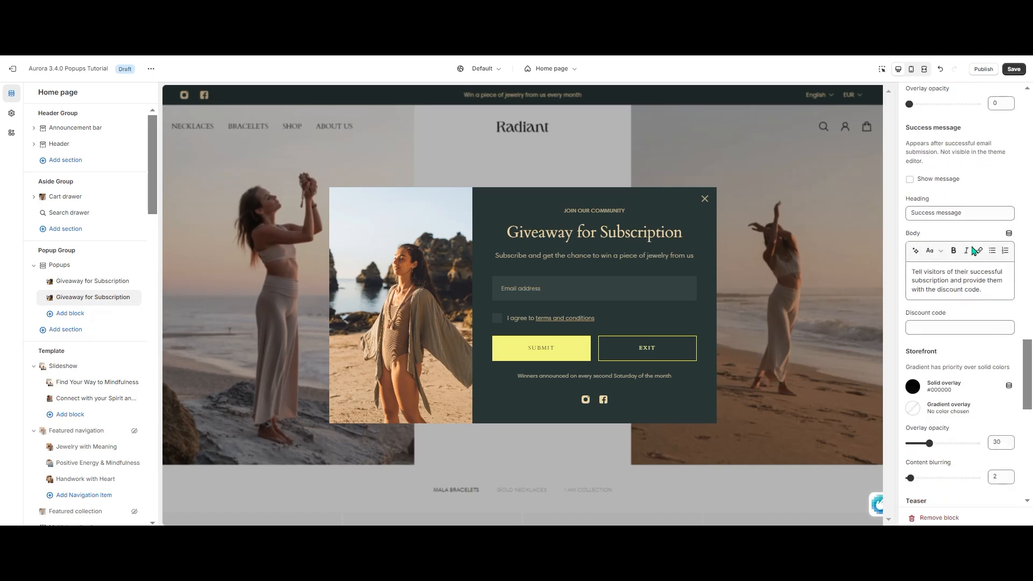
scroll(973, 248, down, 5)
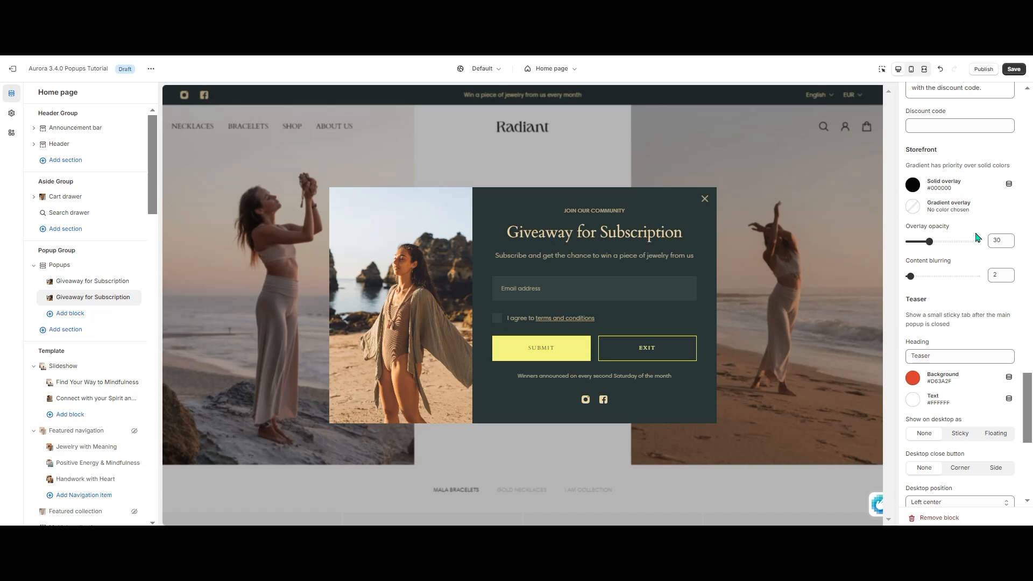
double_click(996, 240)
text(40)
double_click(998, 274)
text(5)
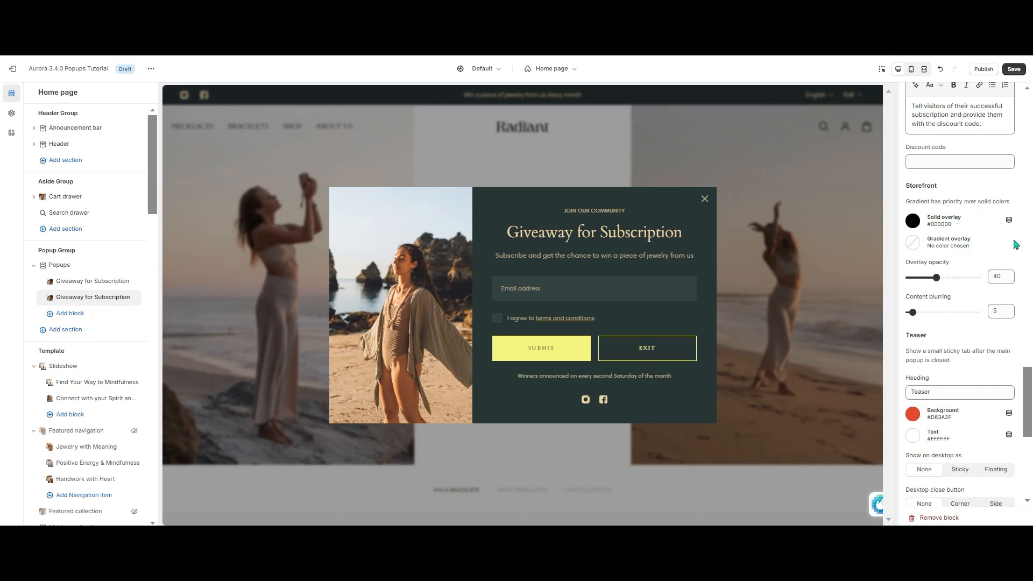
Set the teaser's heading to "Get Free Jewelry", its background color to #253230 and its text color to #EAD4A6
scroll(1002, 246, down, 3)
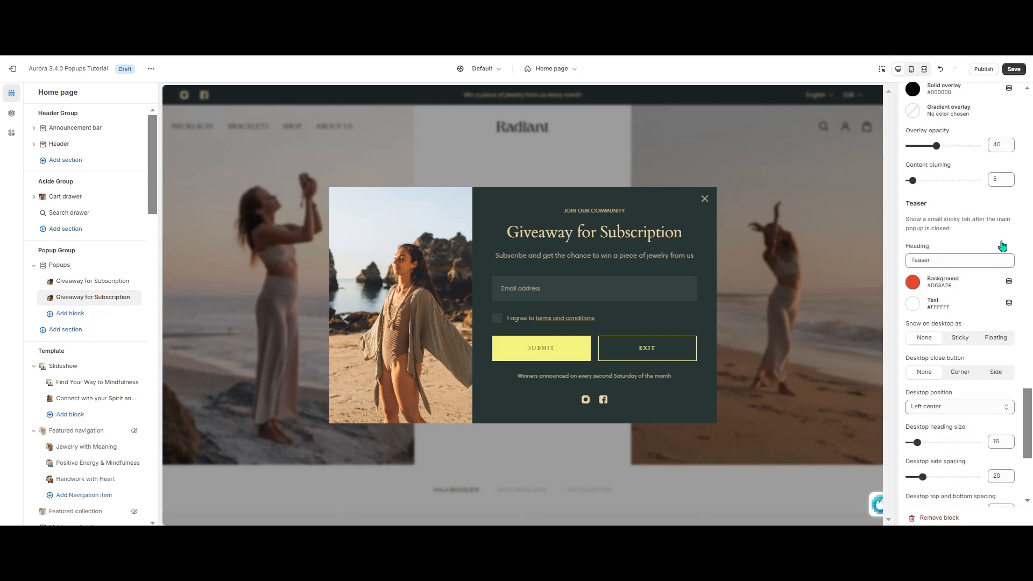
scroll(1000, 242, down, 2)
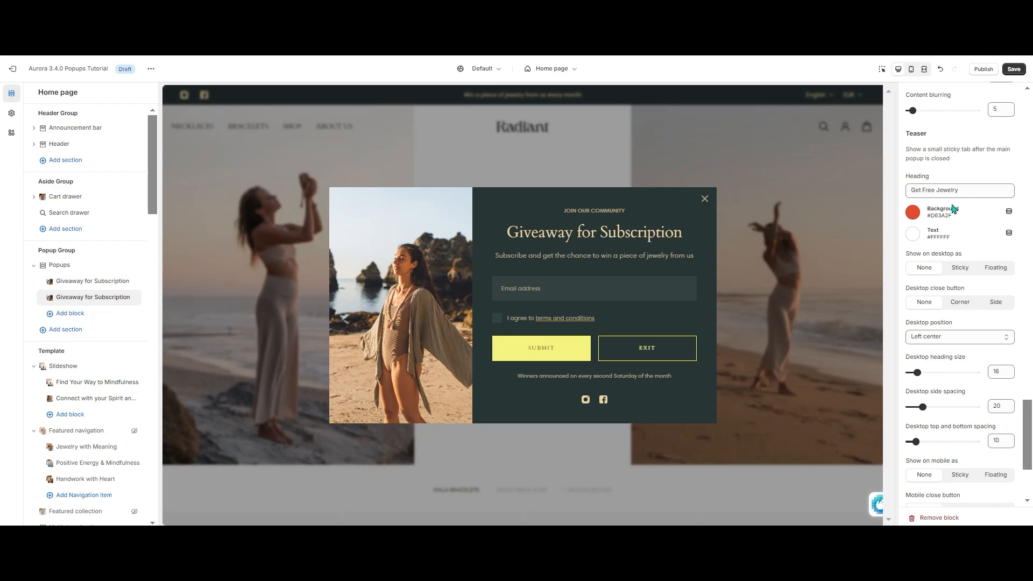
click(913, 213)
double_click(954, 307)
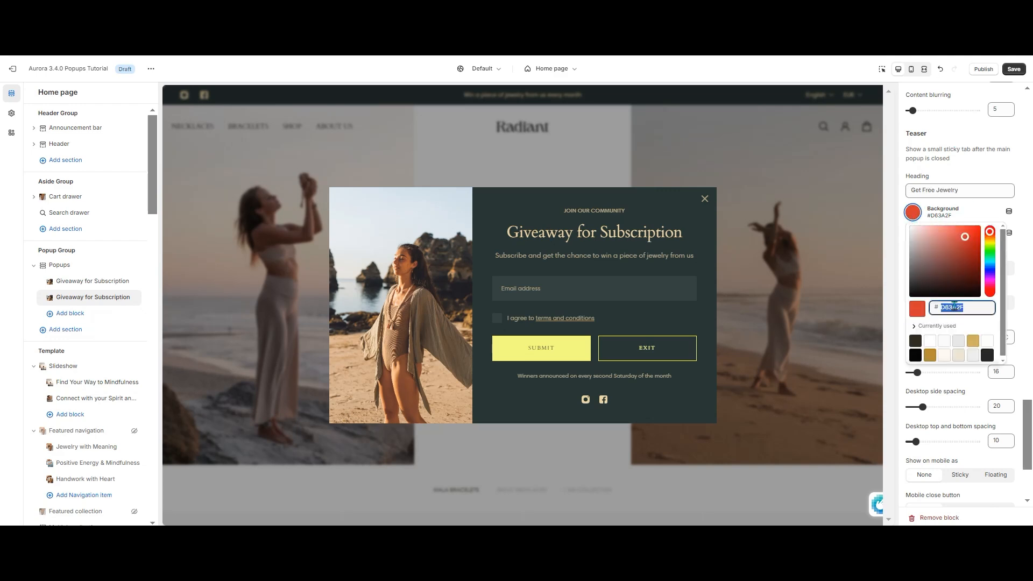
click(913, 240)
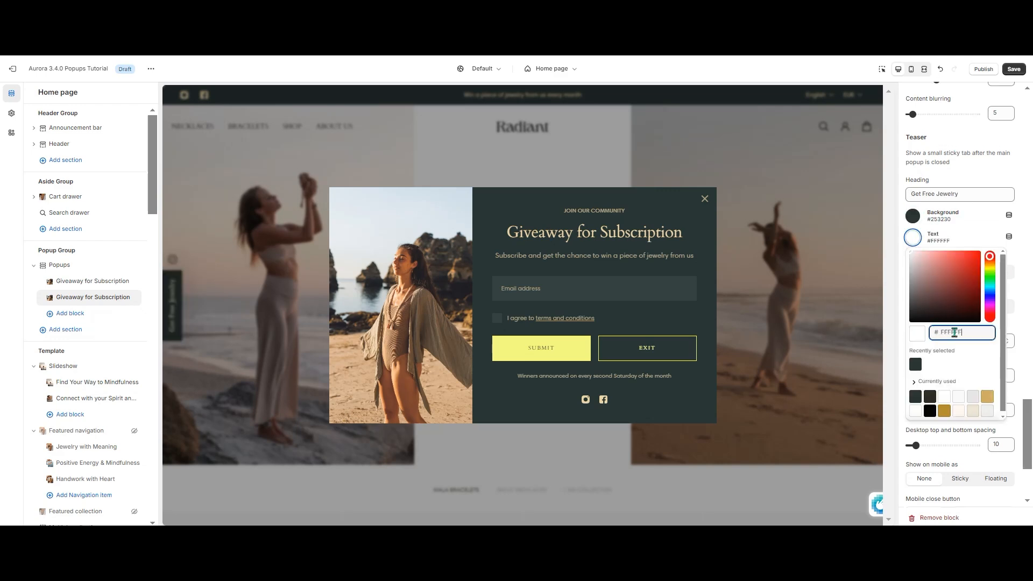
double_click(954, 332)
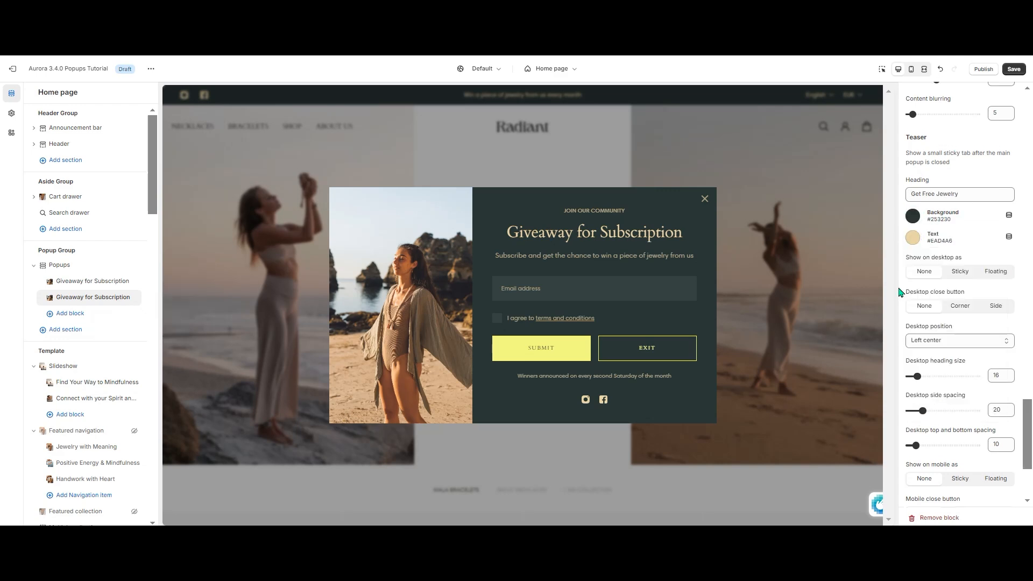
Show the teaser on desktop as sticky, with a side close button and the left center position
click(961, 272)
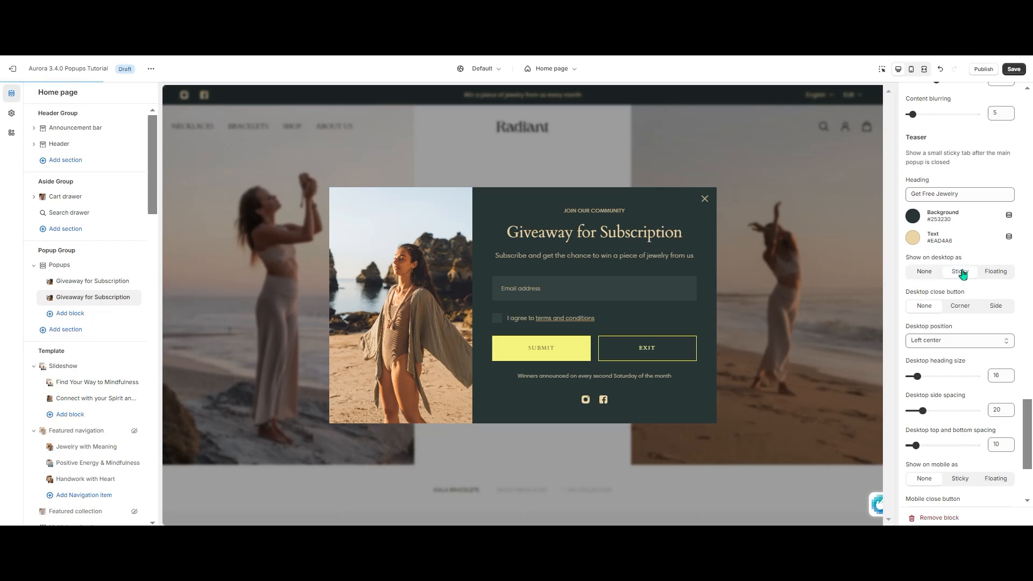
click(992, 306)
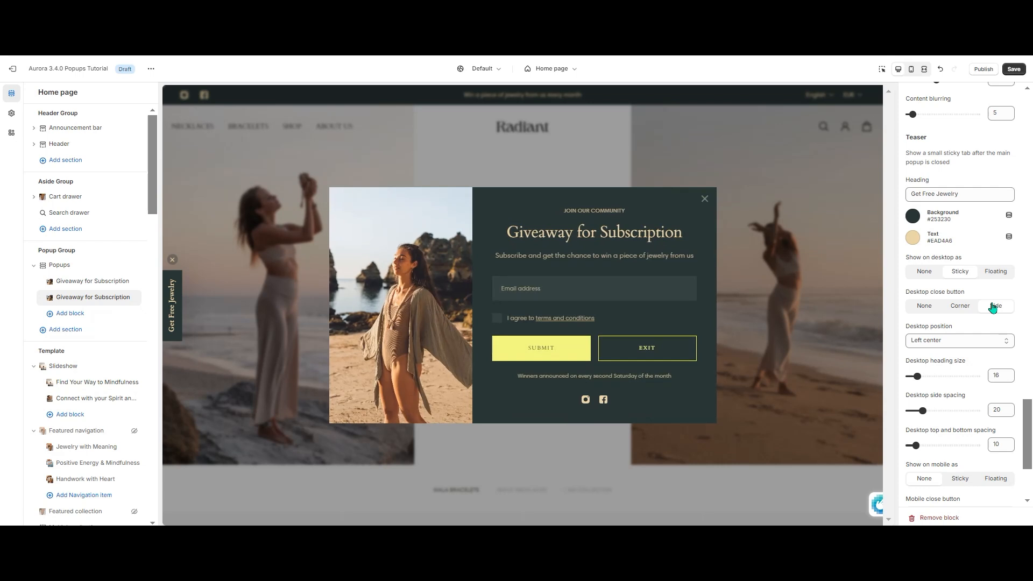
click(972, 342)
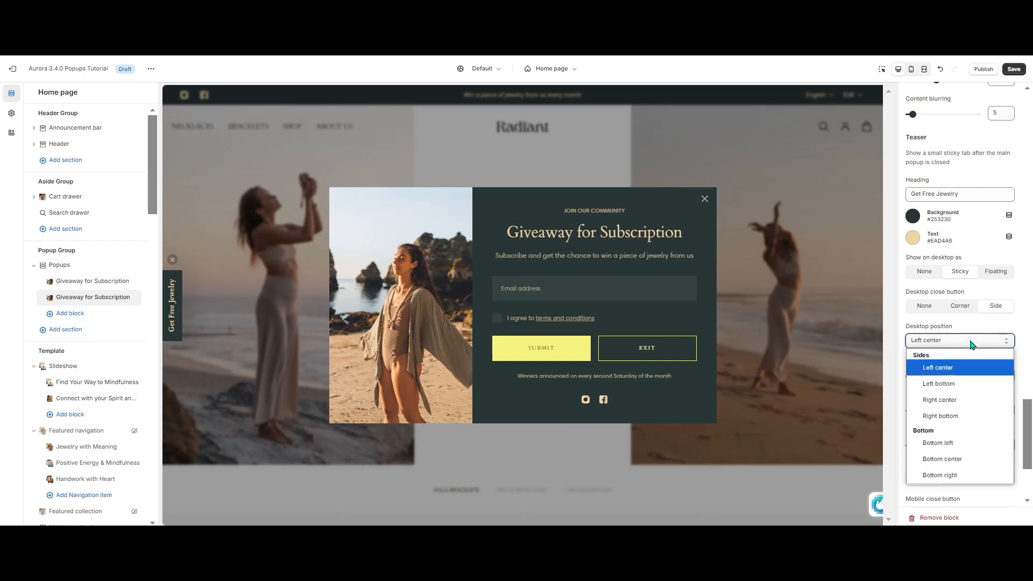
click(958, 367)
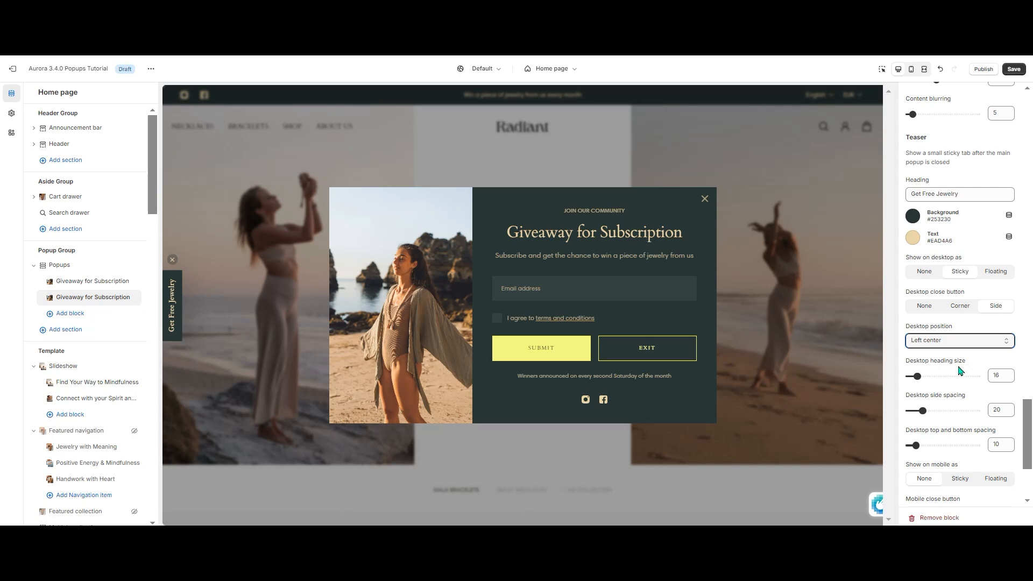
Preview the store in the mobile view and close the signup lightbox to inspect the mobile teaser
scroll(960, 370, down, 5)
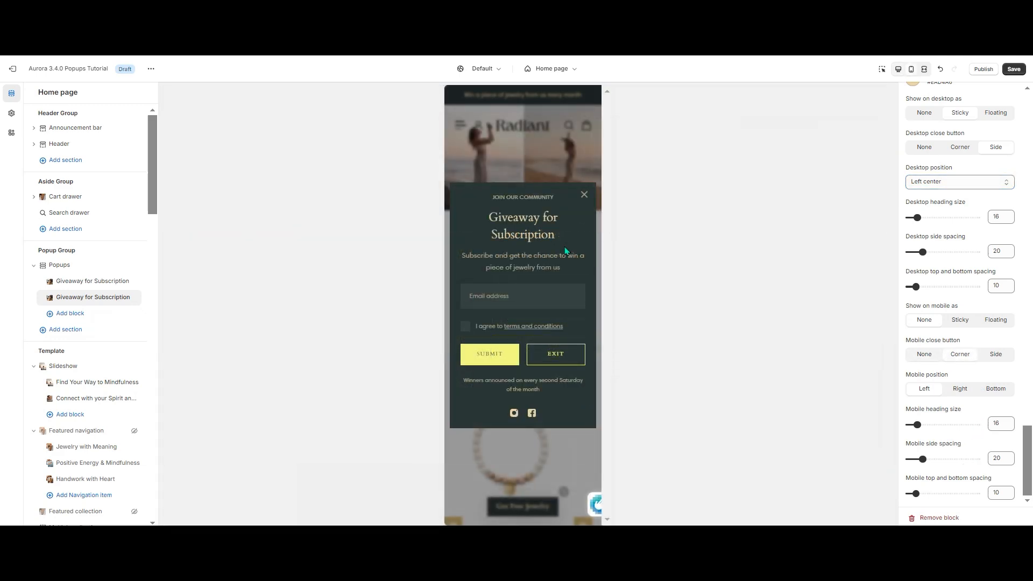
click(584, 194)
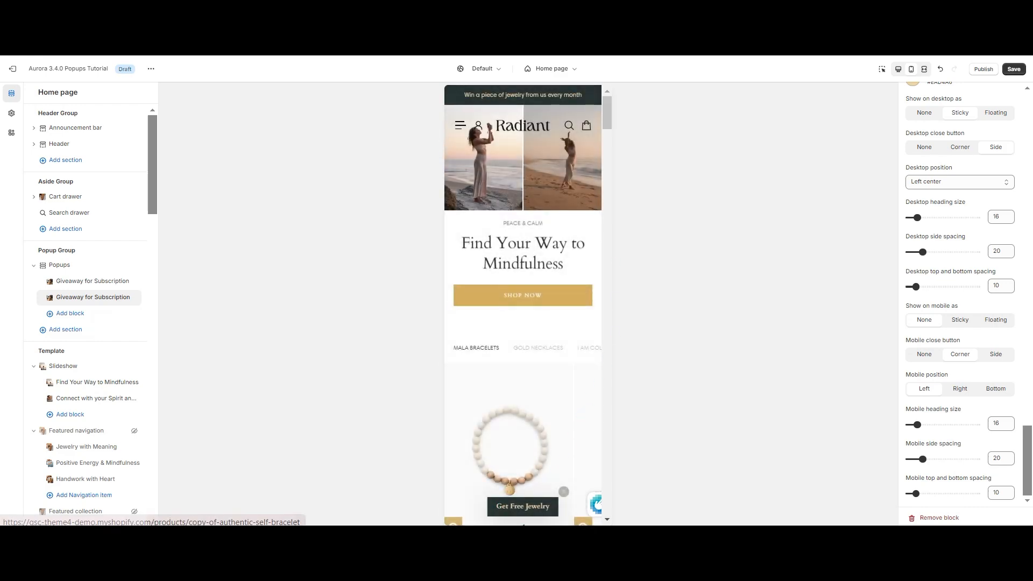